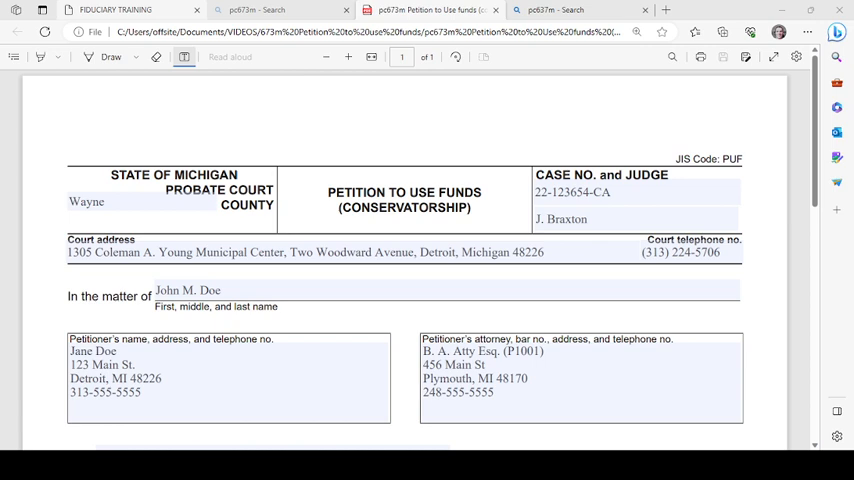
# Switch to the conservator training slideshow at the Petition to Use Funds - Minors slide.
pyautogui.hotkey('ctrl', '1')
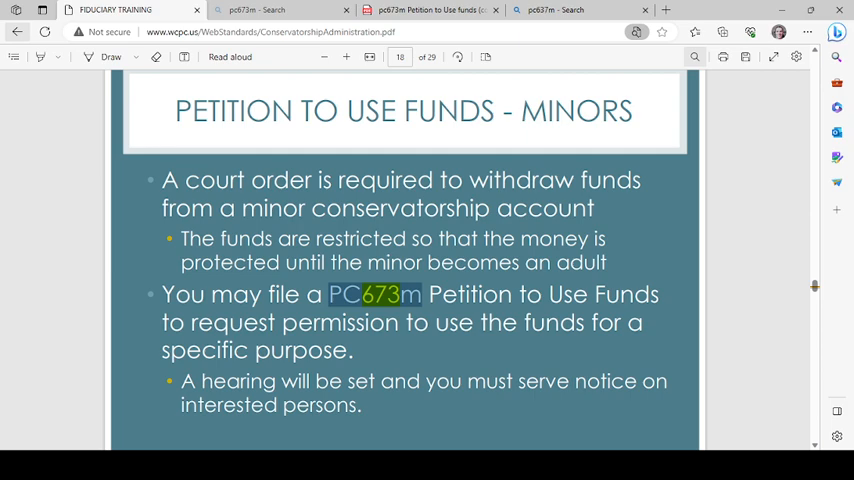
pyautogui.click(17, 31)
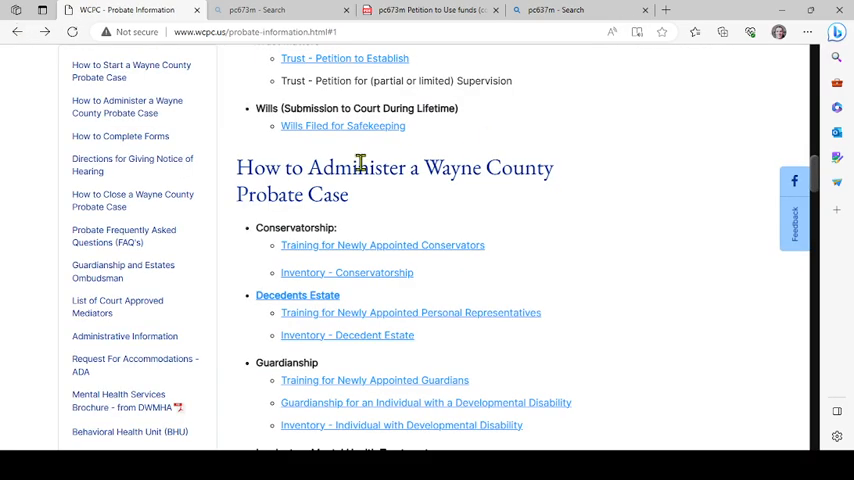
pyautogui.scroll(2, 381, 244)
pyautogui.scroll(5, 387, 191)
pyautogui.scroll(5, 381, 248)
pyautogui.scroll(3, 383, 248)
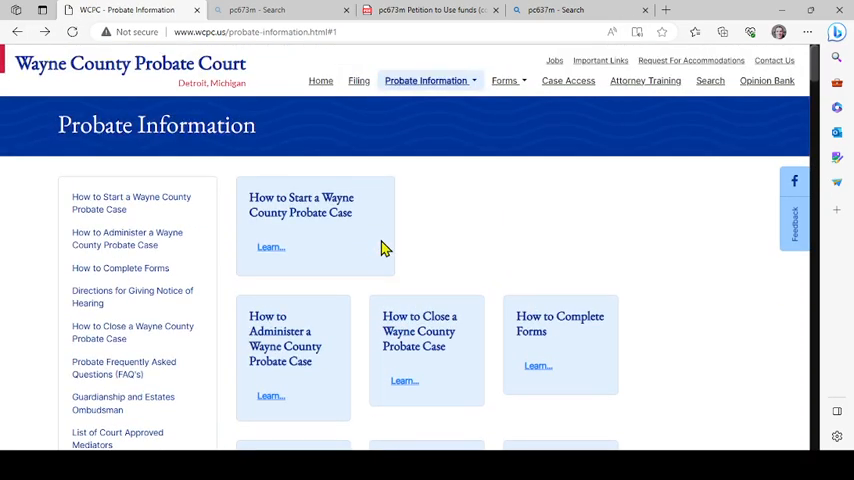
pyautogui.click(426, 87)
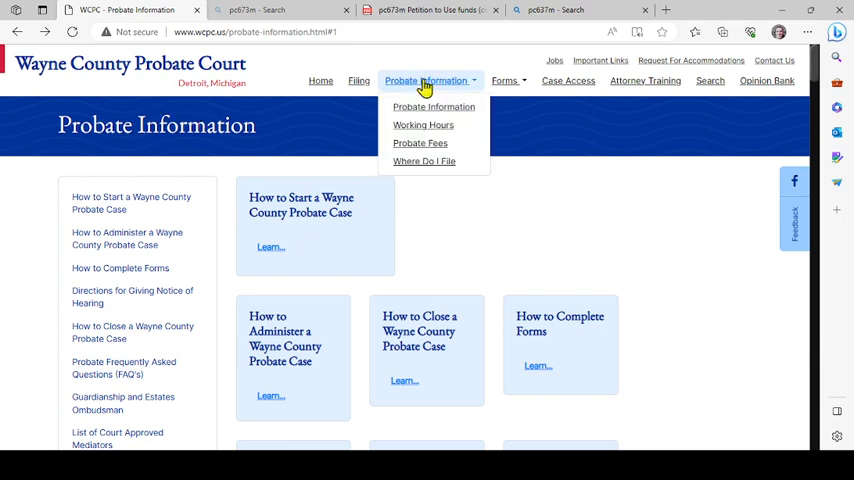
pyautogui.click(424, 108)
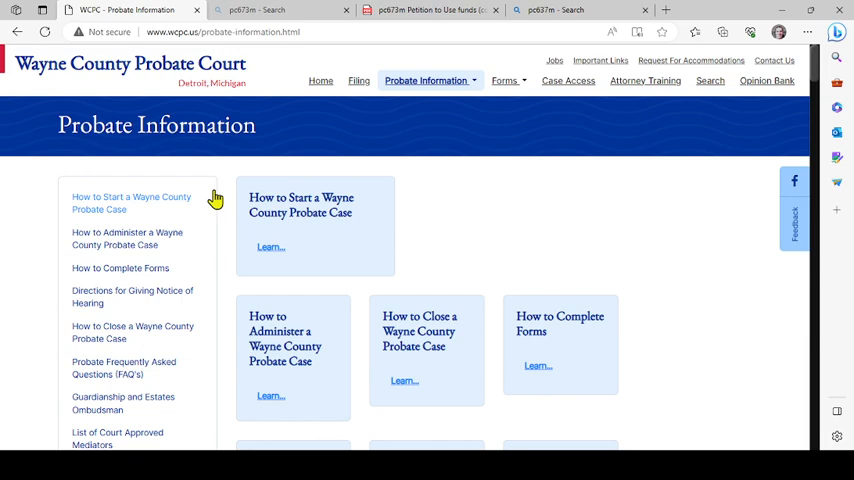
pyautogui.click(110, 247)
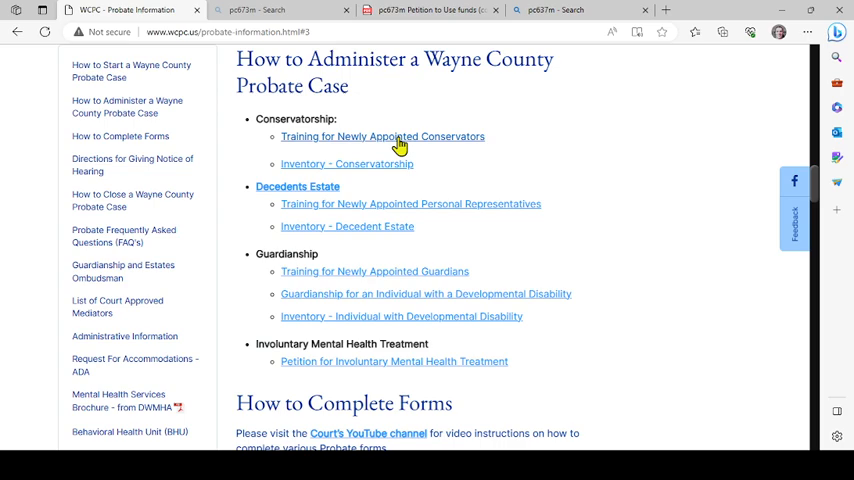
pyautogui.click(400, 147)
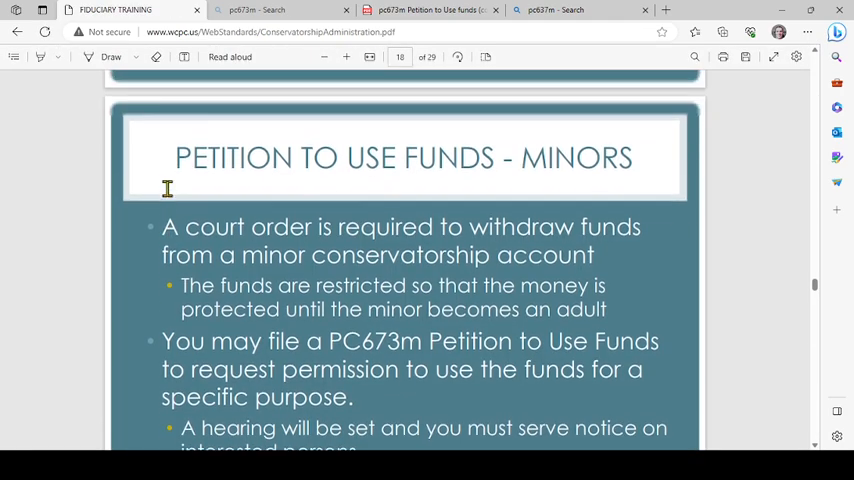
pyautogui.scroll(3, 263, 197)
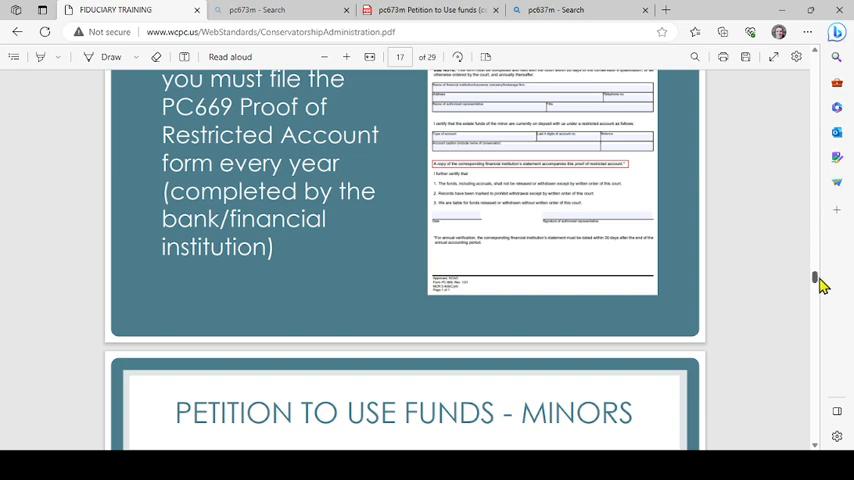
pyautogui.moveTo(820, 282); pyautogui.dragTo(831, 59)
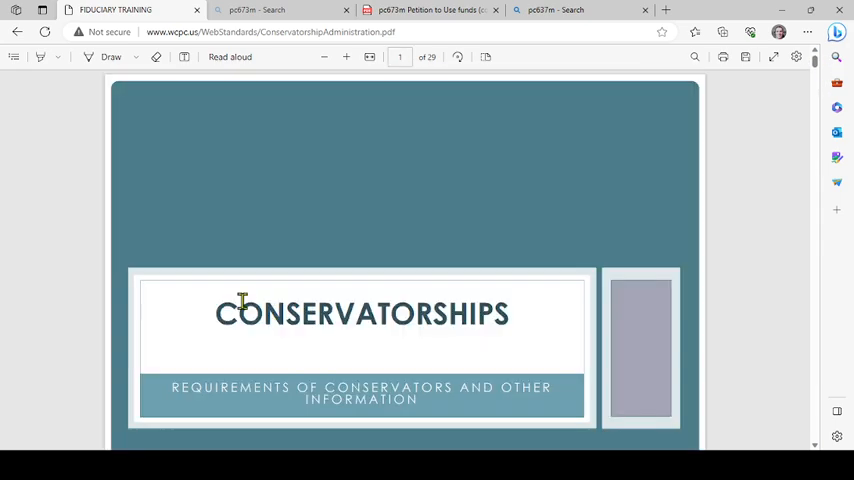
pyautogui.scroll(-2, 244, 302)
pyautogui.scroll(-2, 248, 303)
pyautogui.scroll(-3, 248, 303)
pyautogui.scroll(-1, 246, 292)
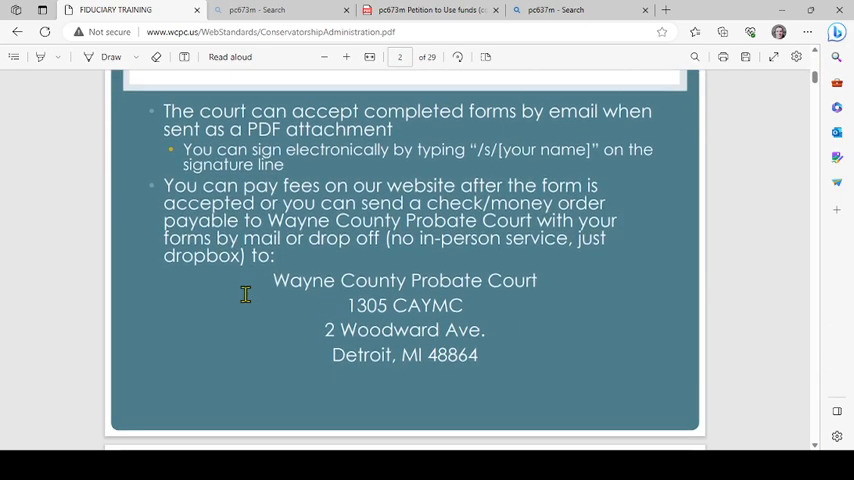
pyautogui.scroll(-1, 245, 294)
pyautogui.scroll(-2, 245, 293)
pyautogui.scroll(-3, 247, 291)
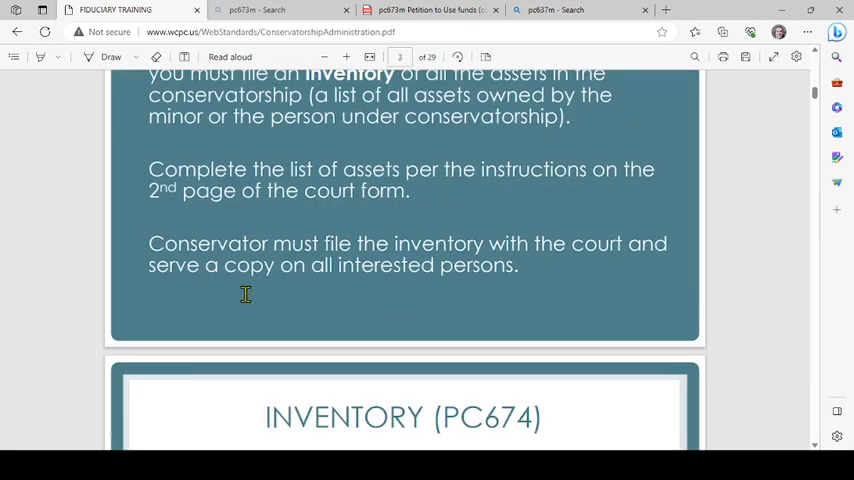
pyautogui.scroll(-3, 246, 293)
pyautogui.scroll(-3, 298, 220)
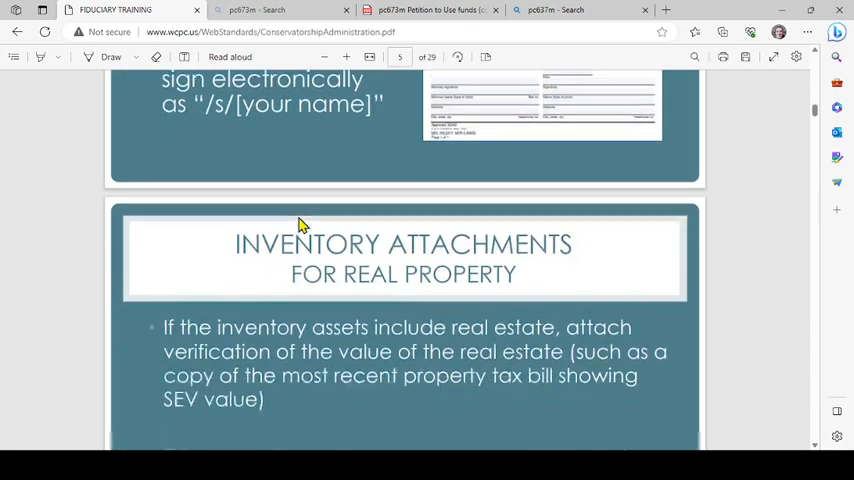
pyautogui.scroll(-2, 299, 225)
pyautogui.scroll(-3, 299, 225)
pyautogui.scroll(-3, 300, 225)
pyautogui.scroll(-3, 300, 225)
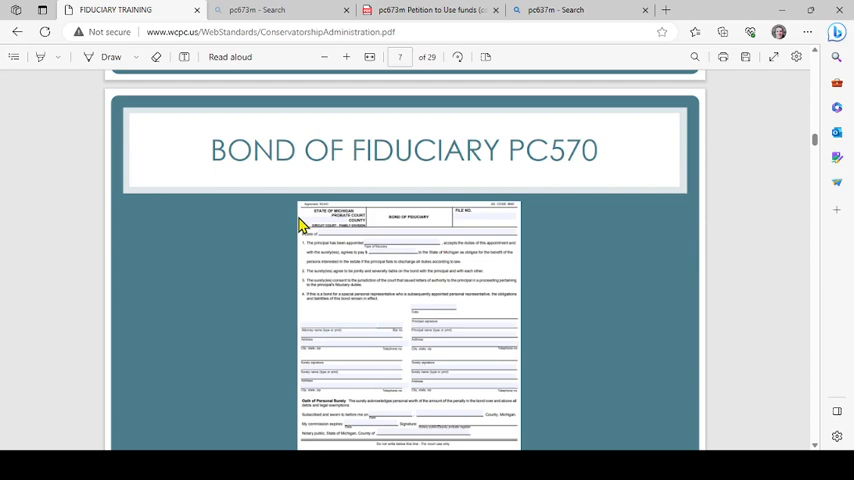
pyautogui.scroll(-3, 300, 225)
pyautogui.scroll(-3, 300, 225)
pyautogui.scroll(-3, 300, 225)
pyautogui.scroll(-3, 300, 225)
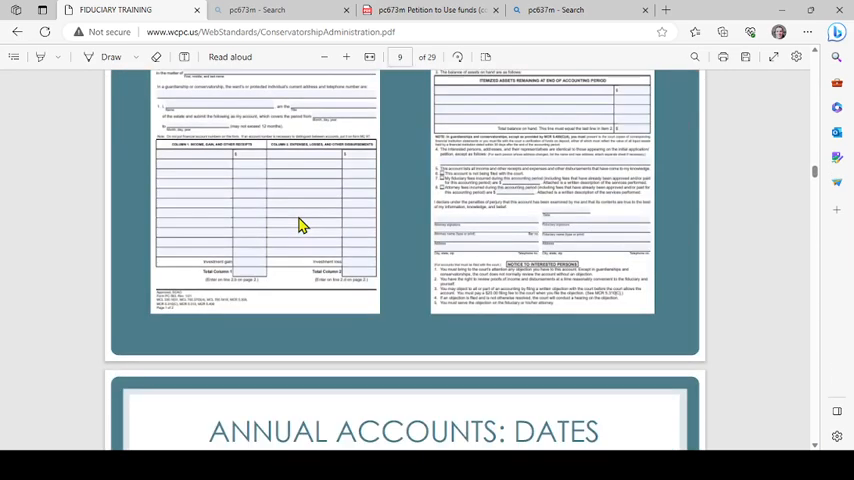
pyautogui.scroll(-2, 300, 225)
pyautogui.scroll(-2, 300, 225)
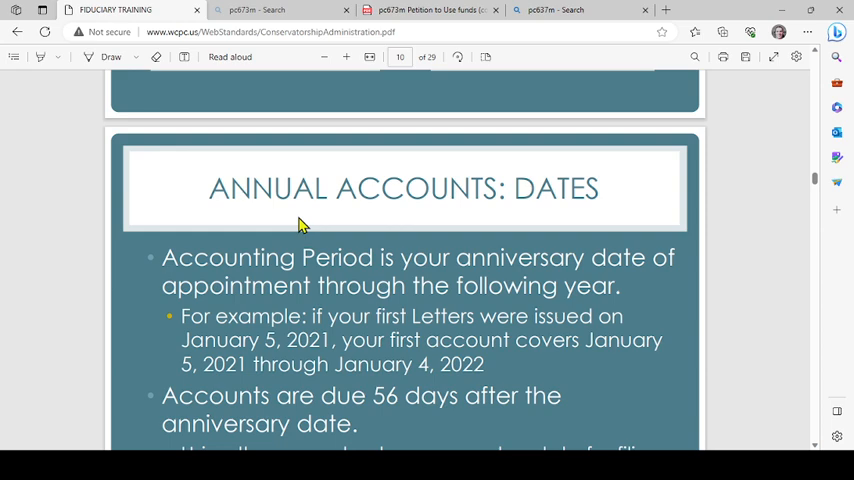
pyautogui.scroll(-2, 299, 223)
pyautogui.scroll(-3, 299, 225)
pyautogui.scroll(-3, 299, 225)
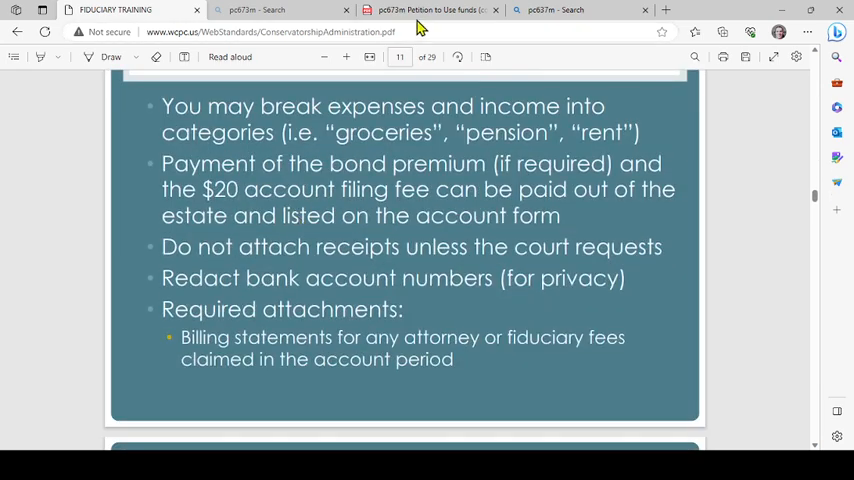
# Switch to the Bing results for pc637m, led by the PC 673m Petition to Use Funds PDF.
pyautogui.click(550, 18)
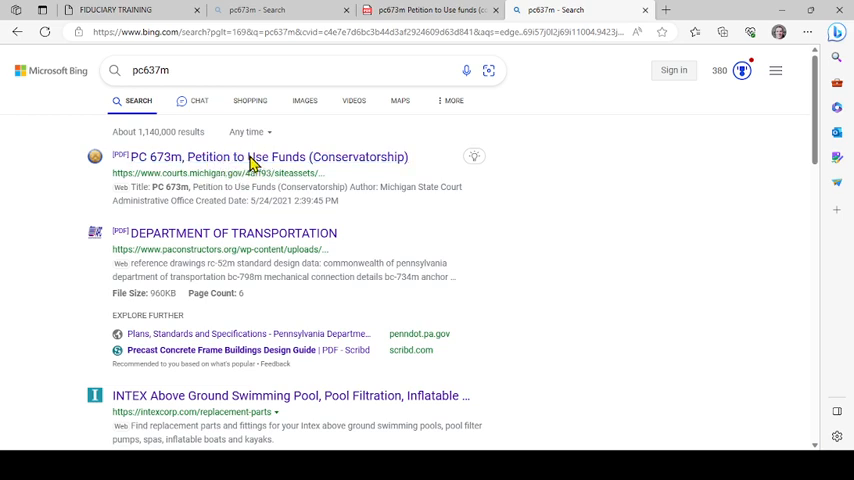
# Open the official PC 673m form from courts.michigan.gov, then return to the filled-in petition.
pyautogui.click(250, 160)
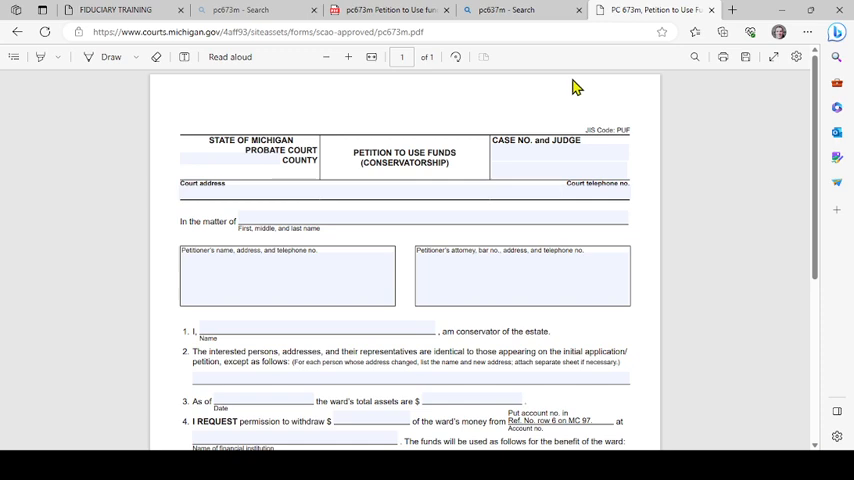
pyautogui.click(385, 15)
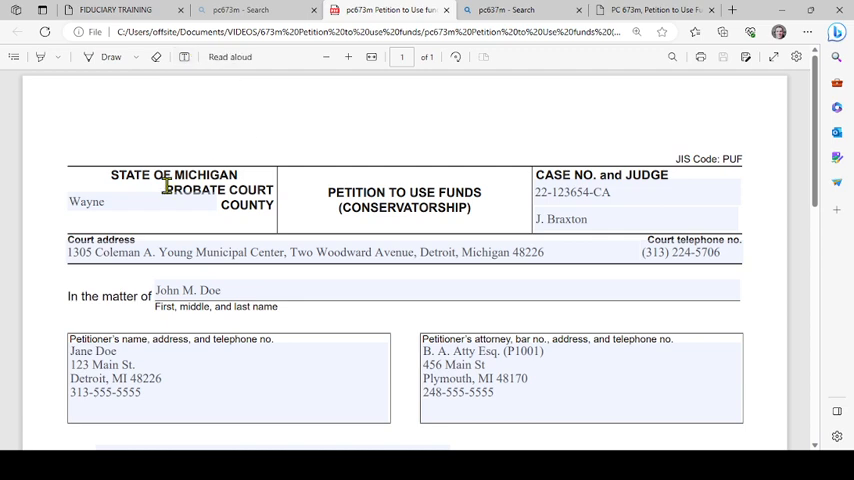
pyautogui.click(111, 204)
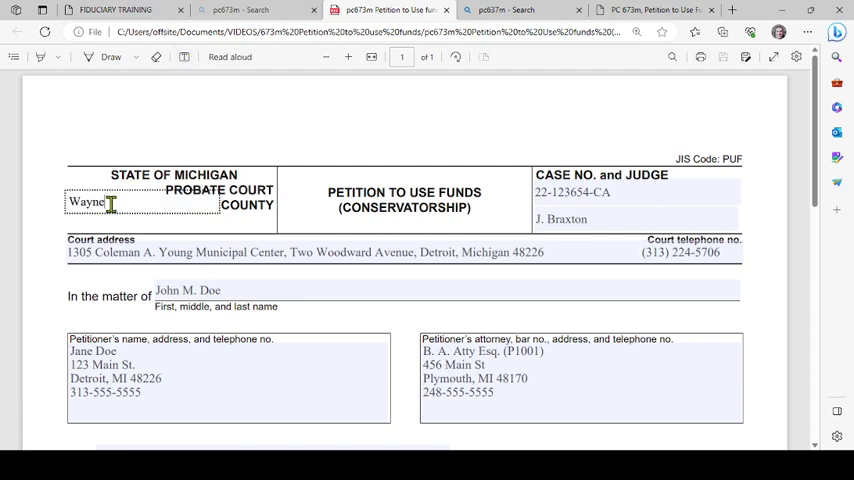
pyautogui.click(586, 192)
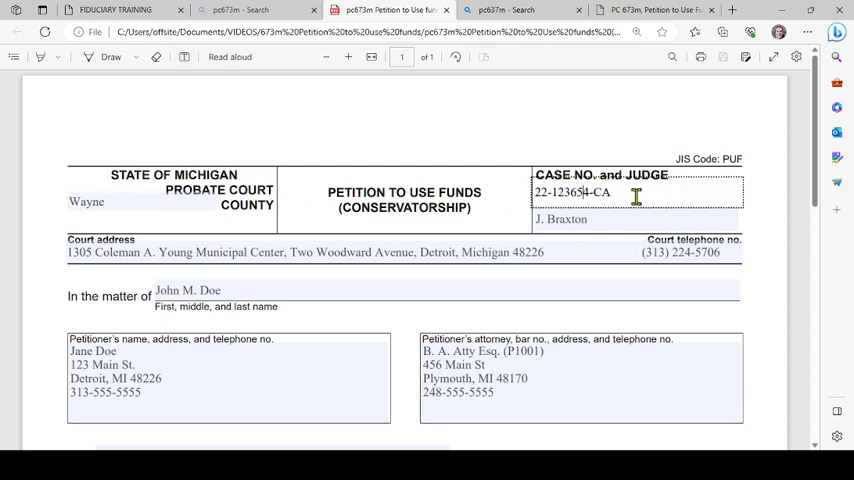
pyautogui.click(616, 222)
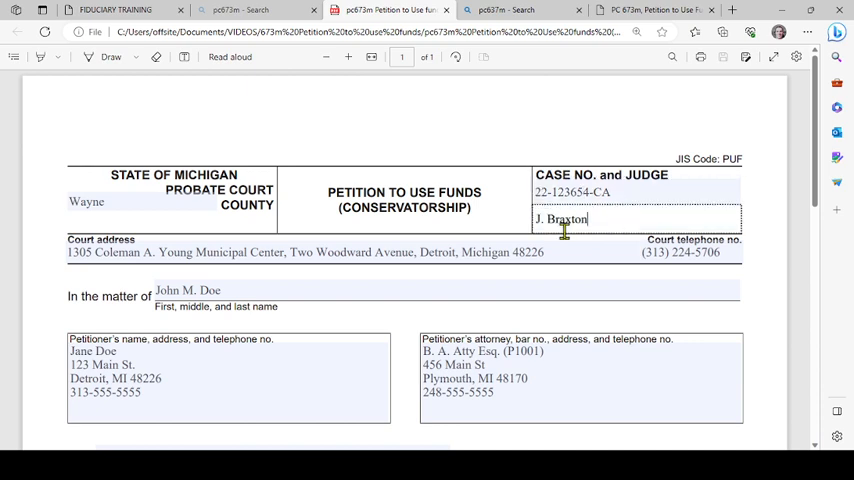
pyautogui.click(238, 252)
pyautogui.click(666, 253)
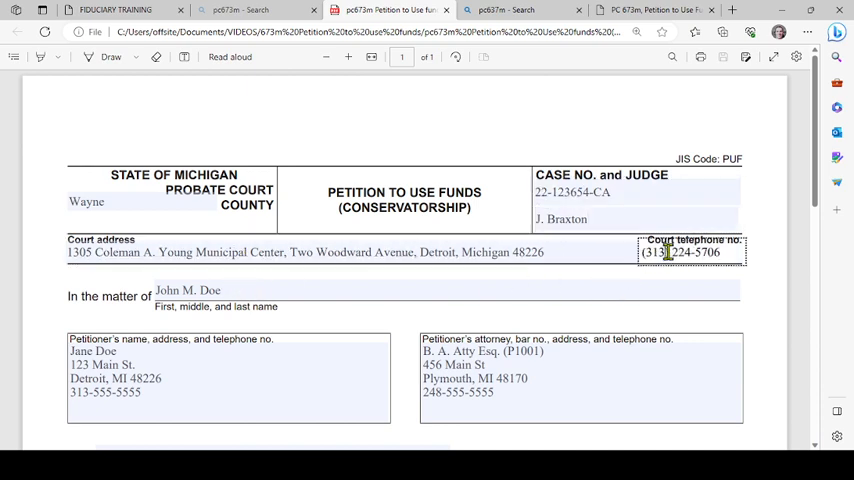
pyautogui.click(298, 291)
pyautogui.scroll(-1, 115, 315)
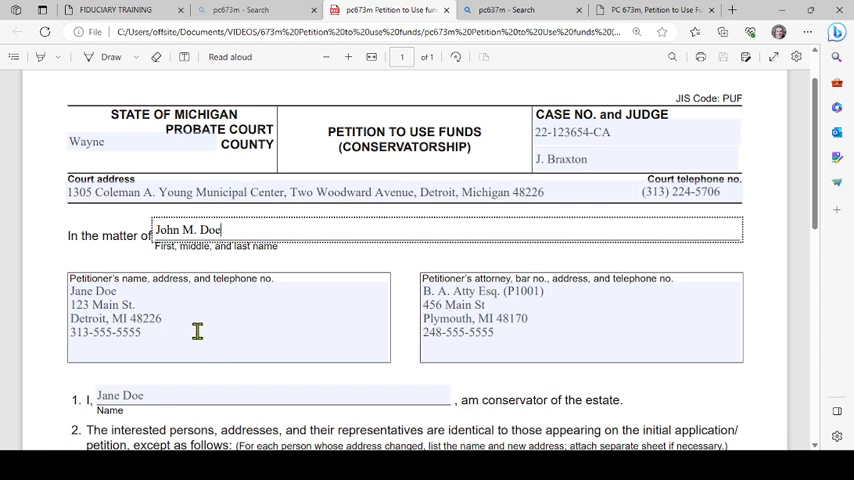
pyautogui.scroll(-1, 185, 333)
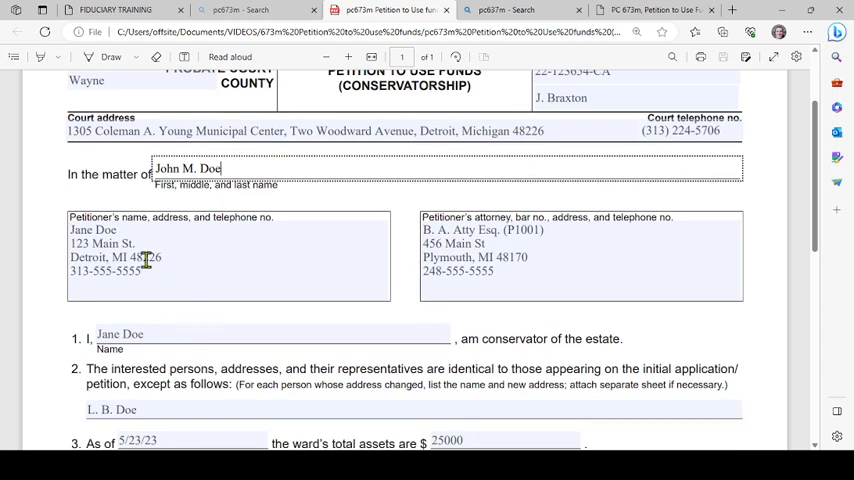
pyautogui.click(117, 262)
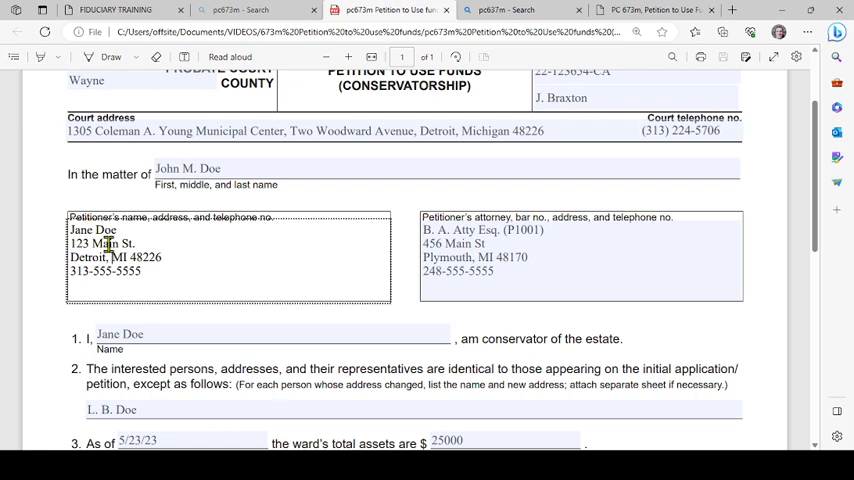
pyautogui.click(604, 252)
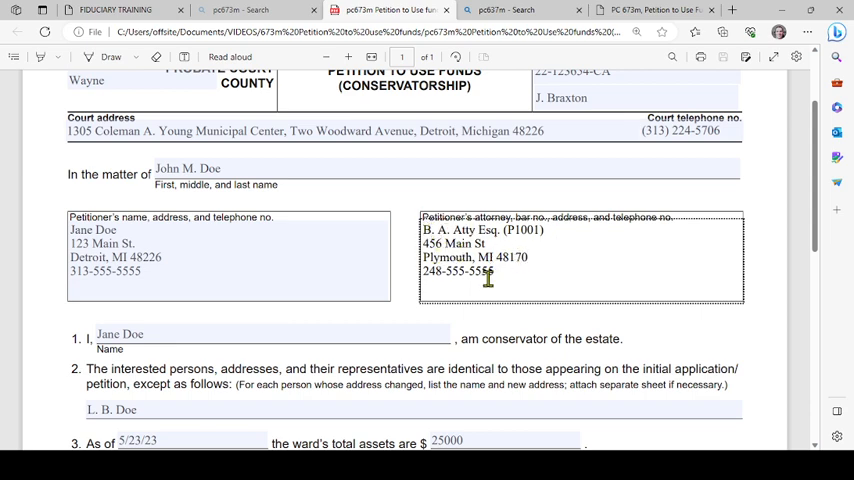
pyautogui.scroll(-3, 461, 259)
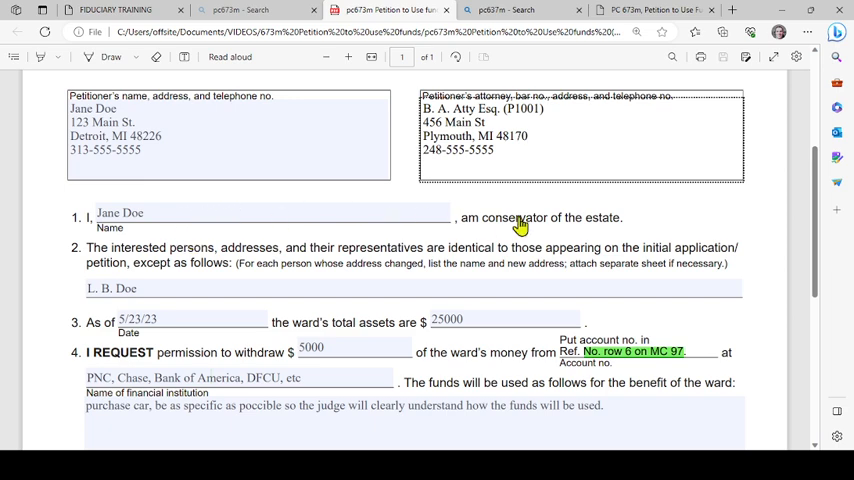
pyautogui.click(164, 215)
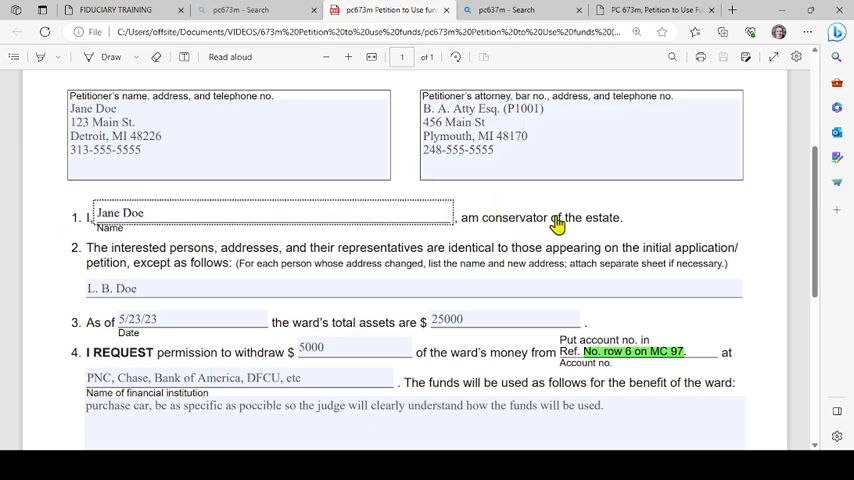
pyautogui.scroll(-1, 62, 258)
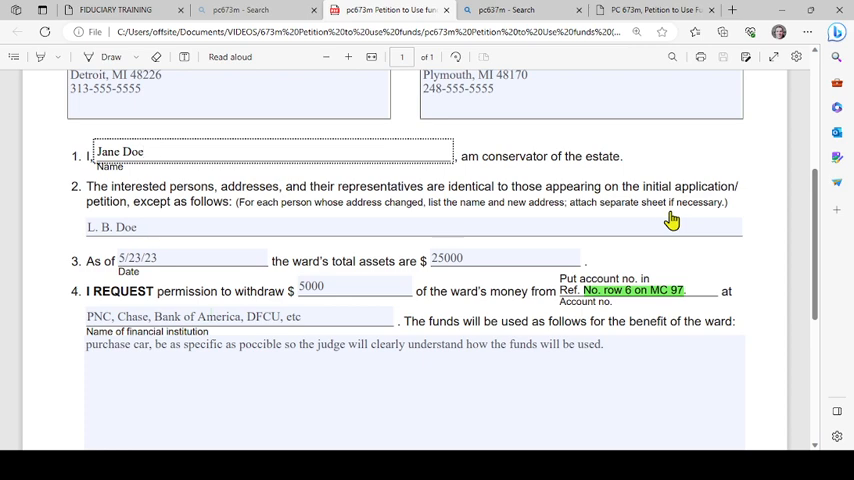
pyautogui.click(168, 228)
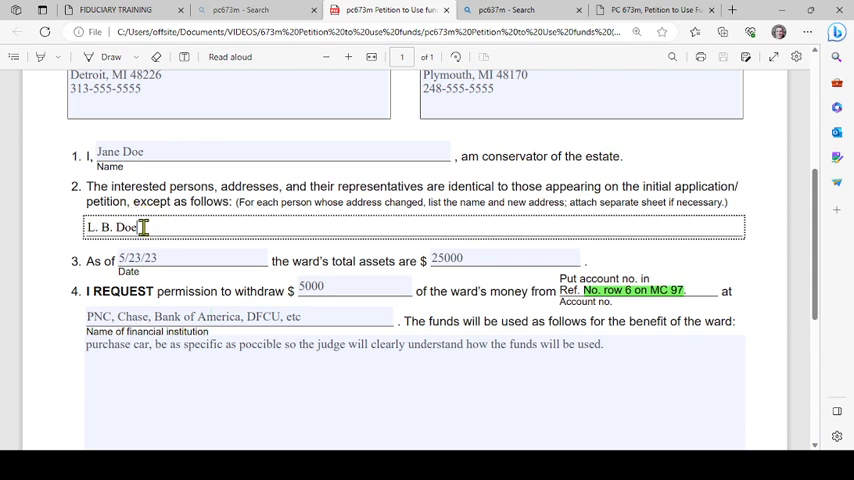
pyautogui.scroll(-2, 143, 228)
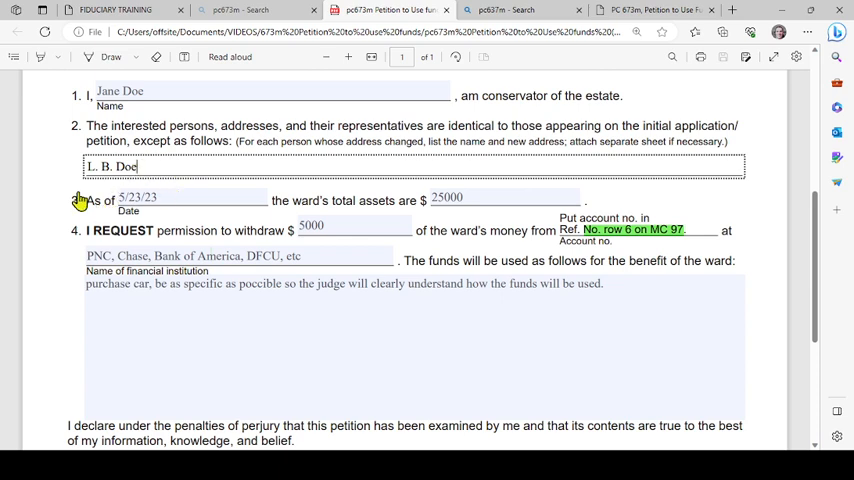
pyautogui.scroll(-1, 84, 205)
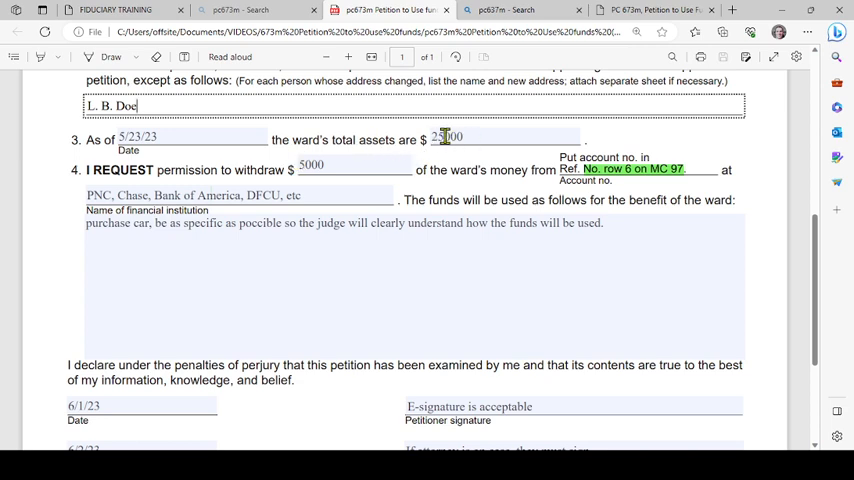
pyautogui.click(446, 136)
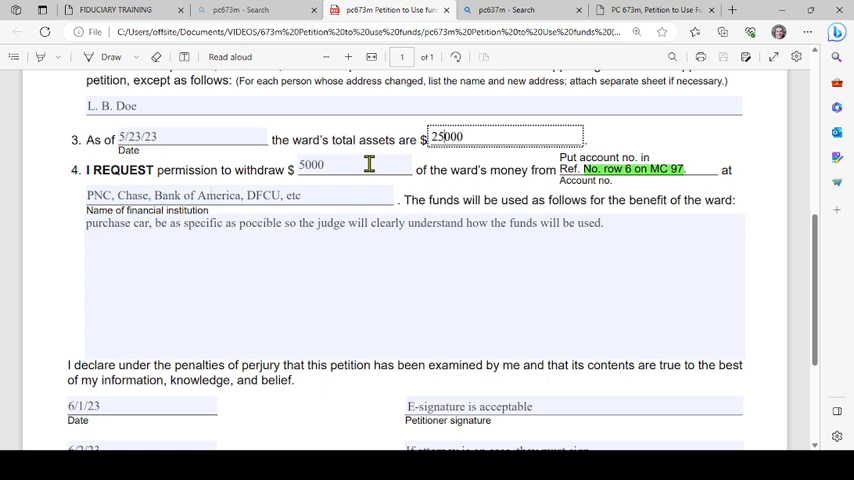
pyautogui.click(324, 166)
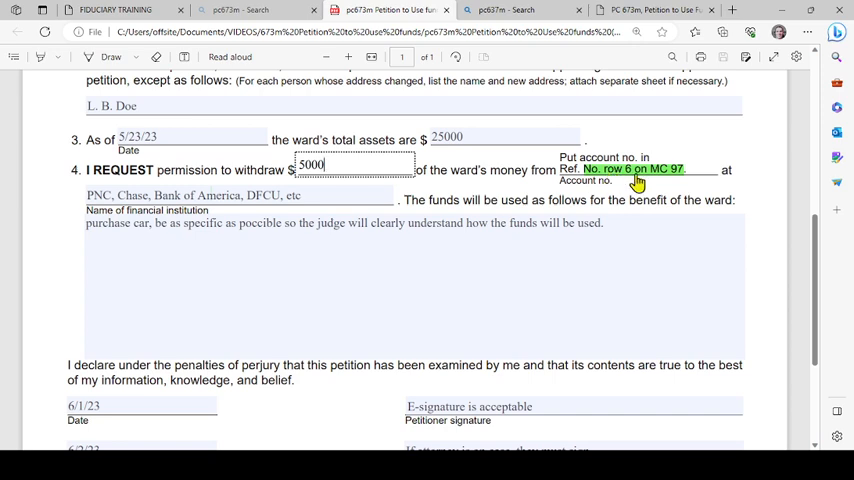
pyautogui.click(99, 196)
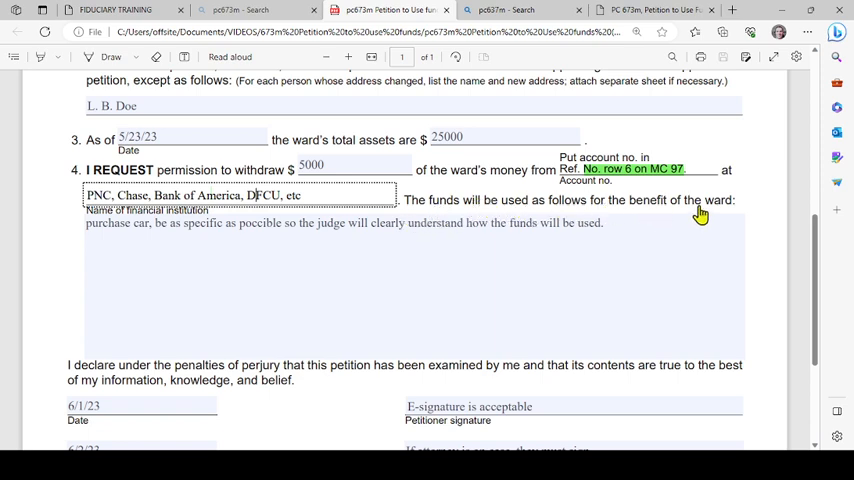
# Correct 'pocible' to 'possible' in the funds-purpose description.
pyautogui.click(96, 238)
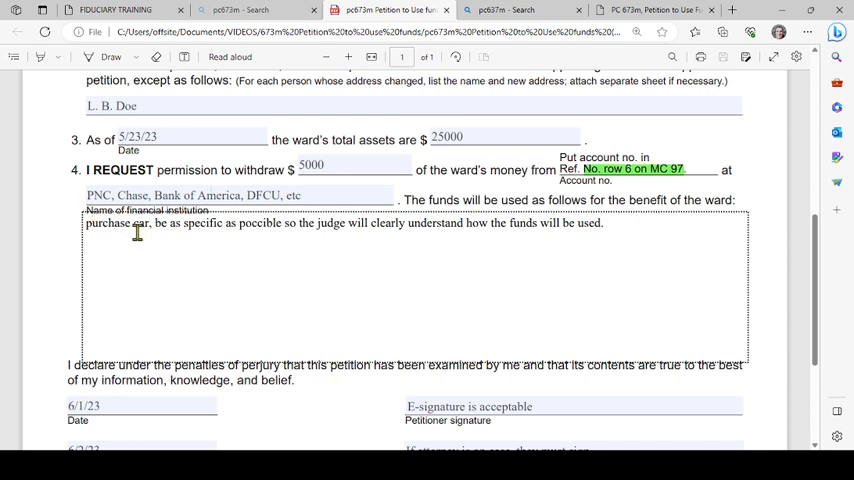
pyautogui.click(144, 224)
pyautogui.click(185, 226)
pyautogui.press('BackSpace')
pyautogui.write('s')
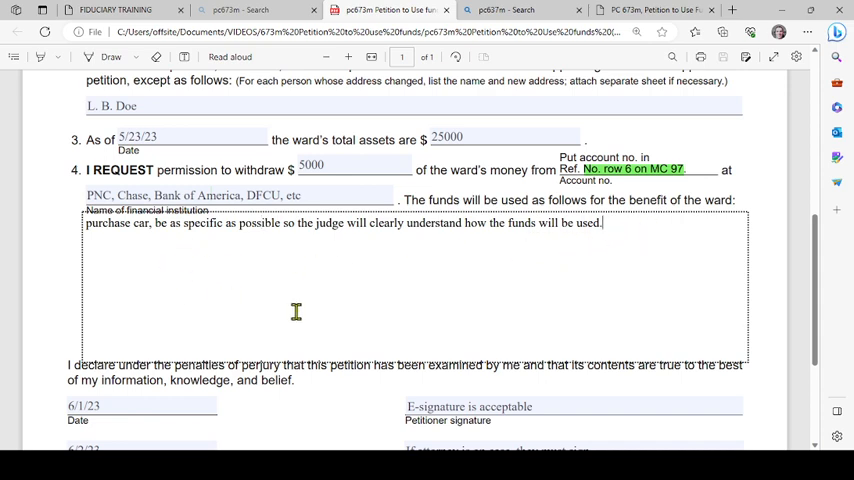
pyautogui.scroll(-1, 153, 258)
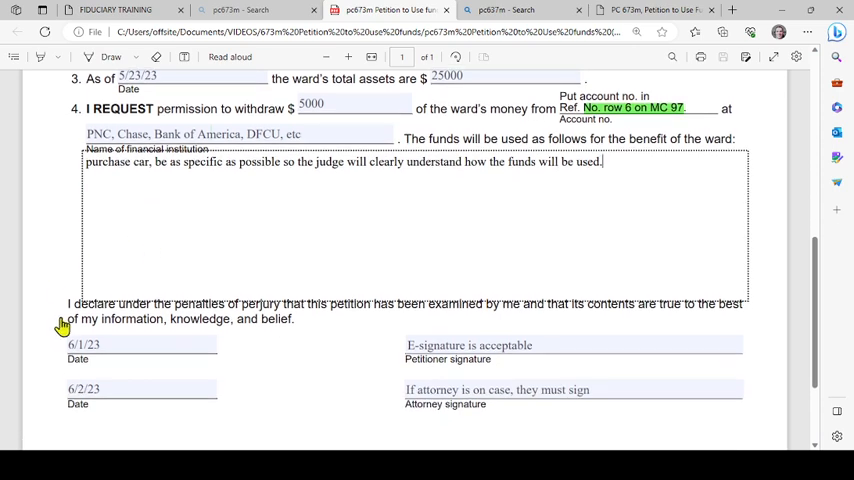
# Commit the purpose text and review the Date (6/1/23, 6/2/23), petitioner and attorney signature fields.
pyautogui.click(72, 314)
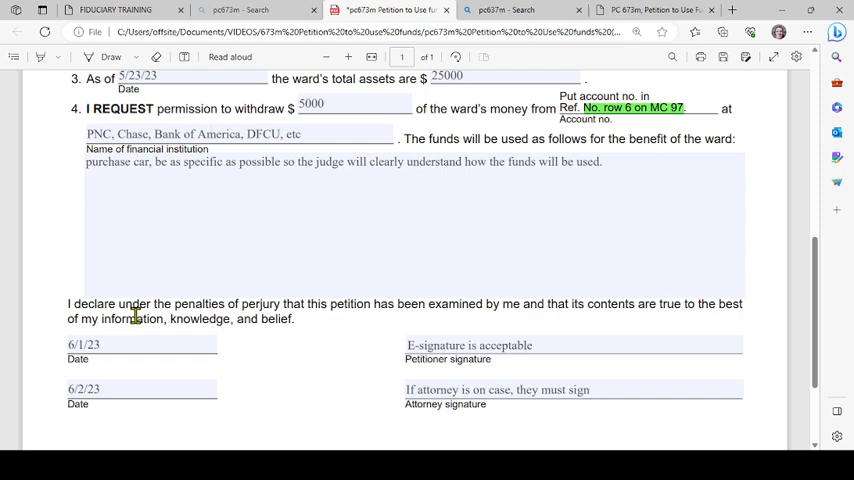
pyautogui.click(162, 346)
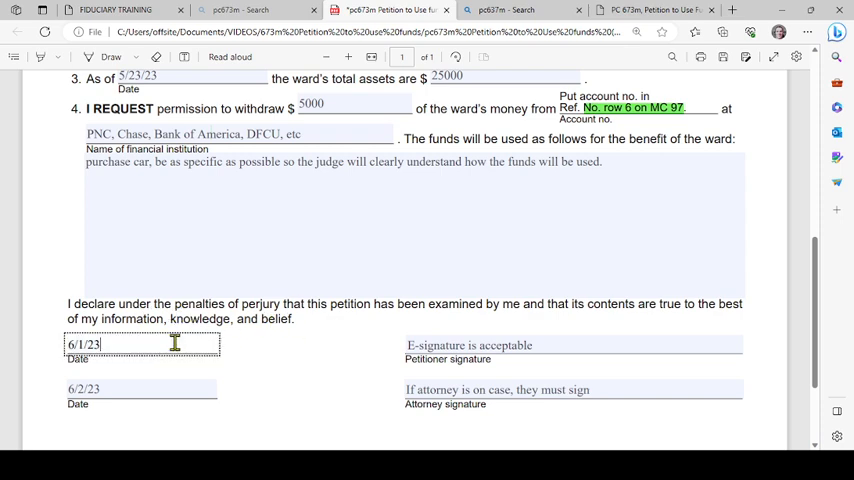
pyautogui.click(497, 347)
pyautogui.scroll(-3, 440, 320)
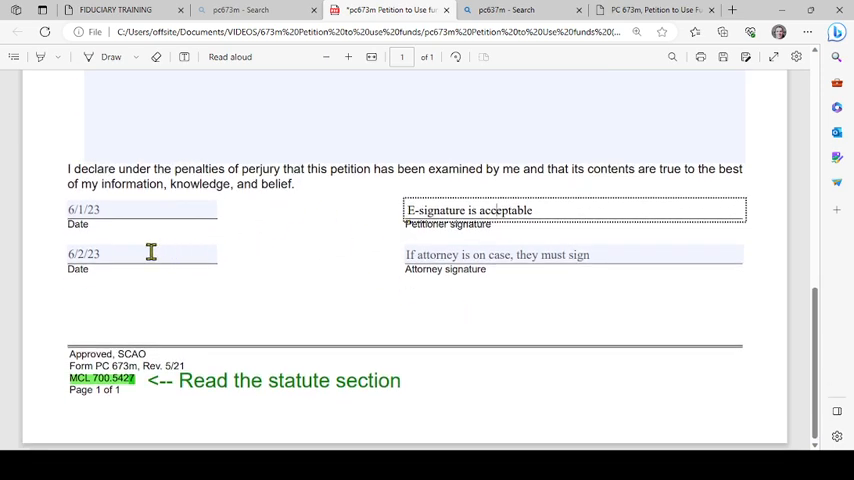
pyautogui.click(152, 250)
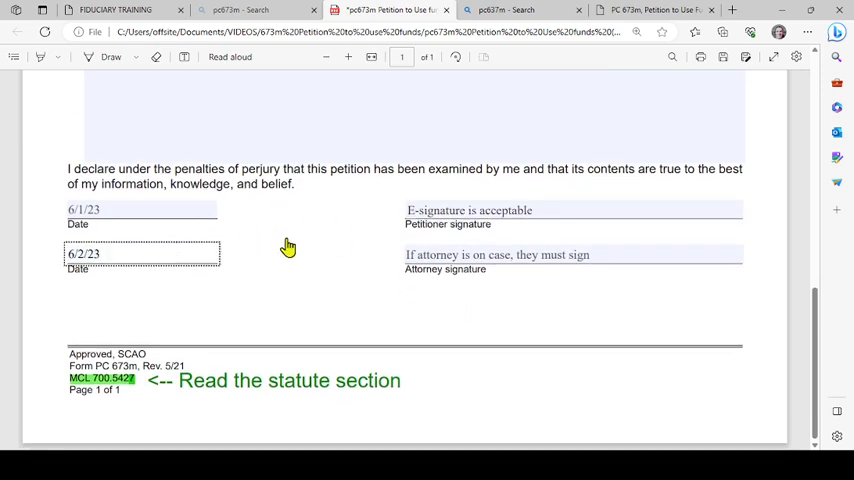
pyautogui.click(497, 255)
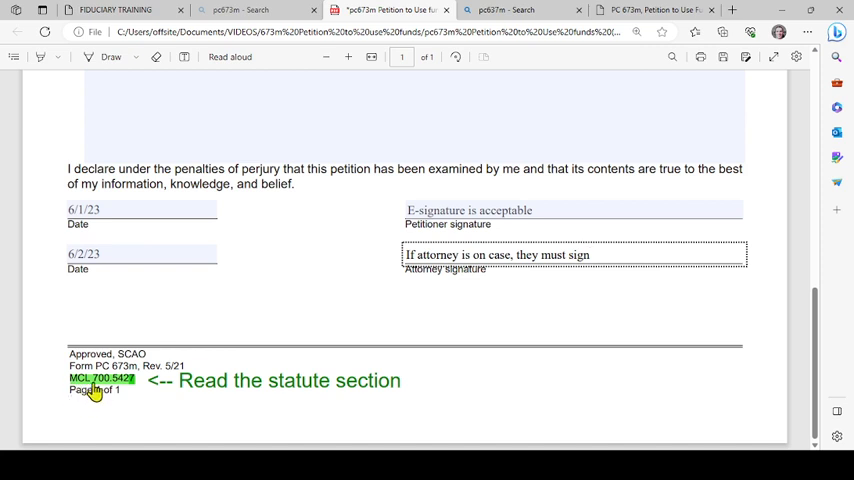
# Select the statute number MCL 700.5427 in the form footer for copying.
pyautogui.click(94, 389)
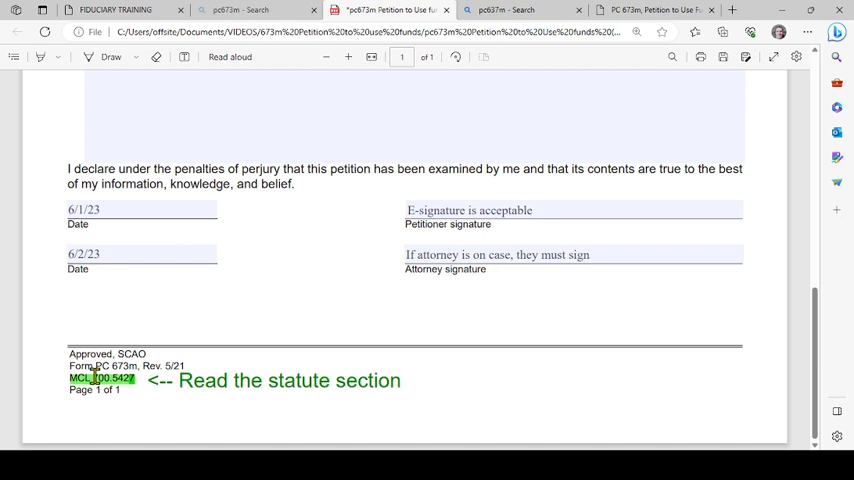
pyautogui.moveTo(95, 378)
pyautogui.mouseDown()
pyautogui.moveTo(134, 378)
pyautogui.moveTo(63, 380)
pyautogui.moveTo(133, 383)
pyautogui.mouseUp()
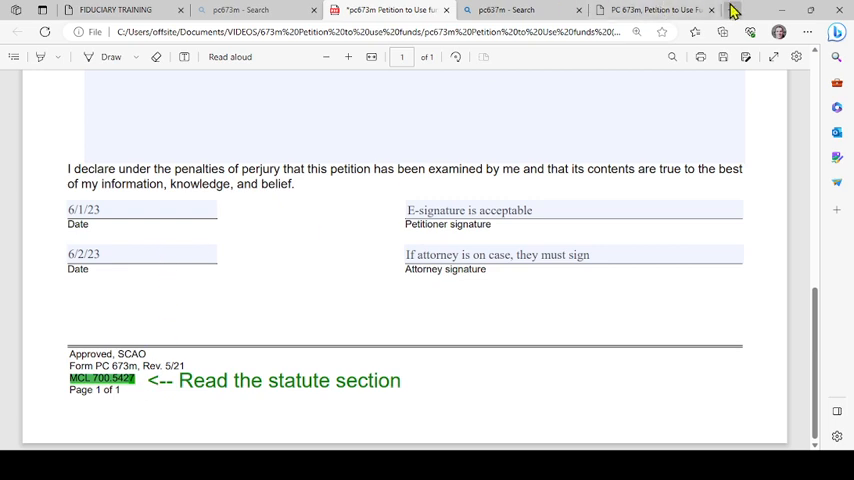
# Search Bing for MCL 700.5427, reach the Michigan Legislature section, then return to the petition PDF.
pyautogui.click(541, 16)
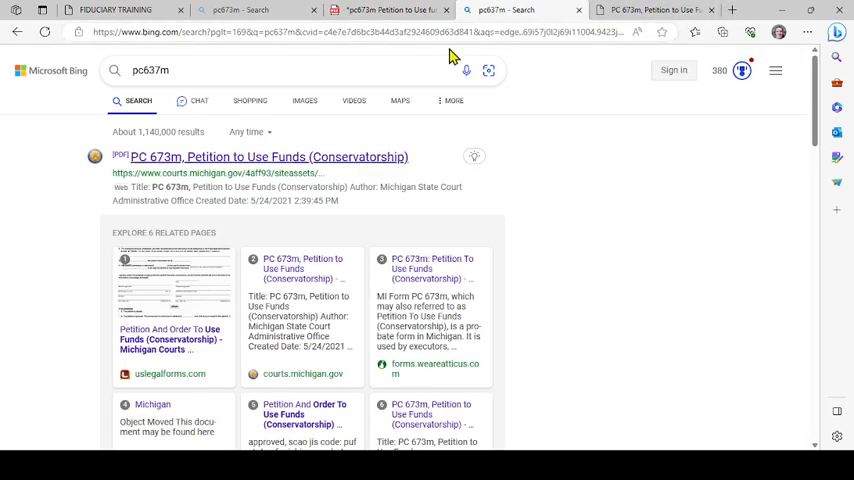
pyautogui.click(406, 32)
pyautogui.hotkey('ctrl', 'v')
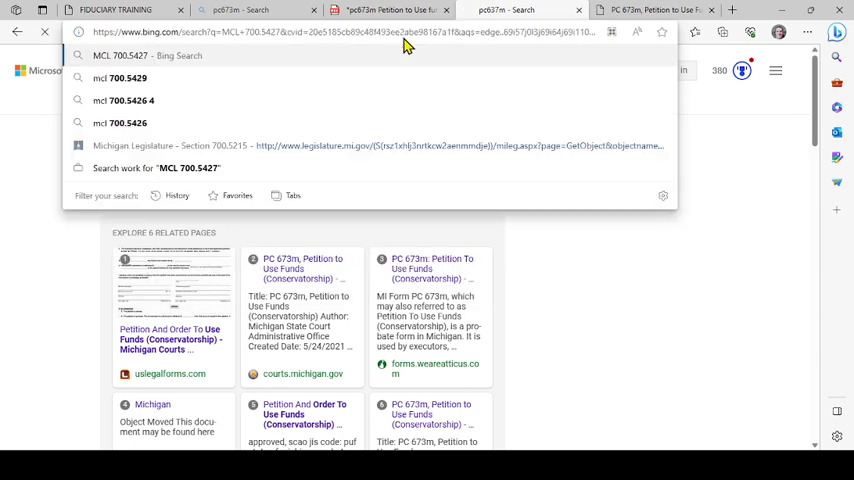
pyautogui.press('Return')
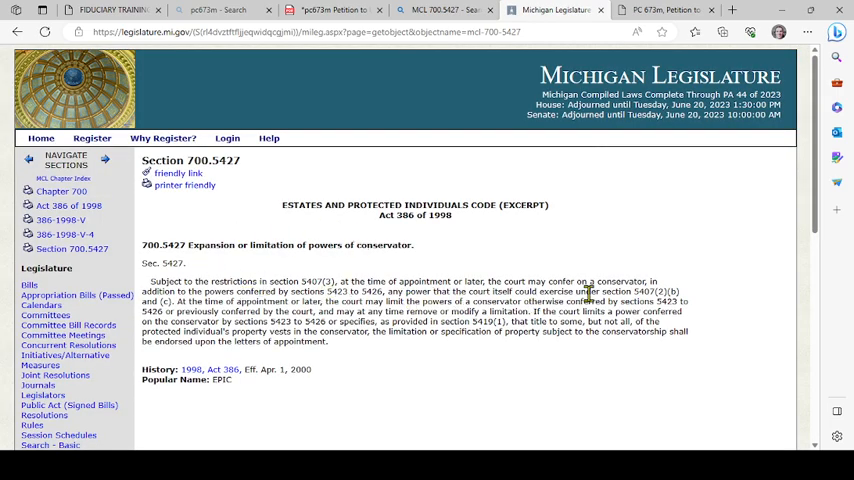
pyautogui.click(338, 11)
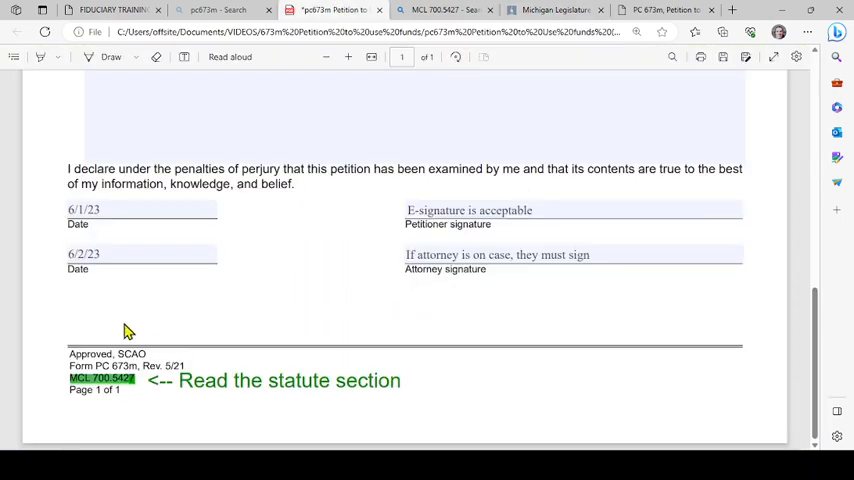
pyautogui.scroll(2, 152, 392)
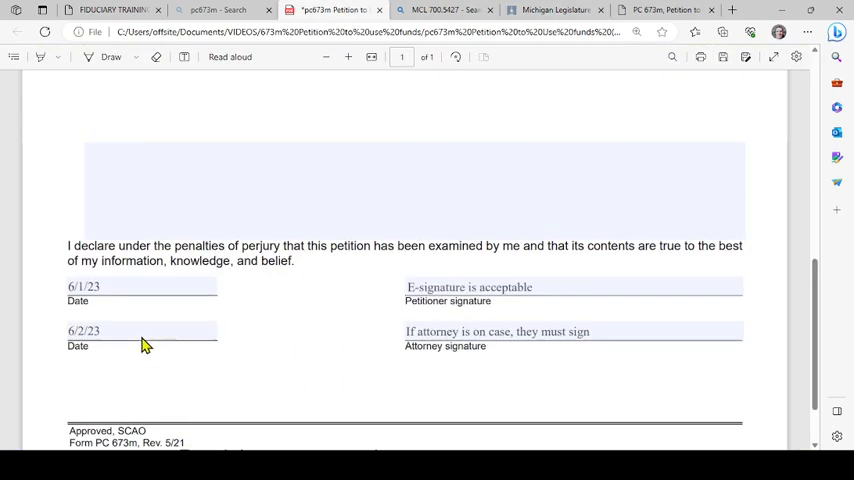
pyautogui.scroll(5, 143, 345)
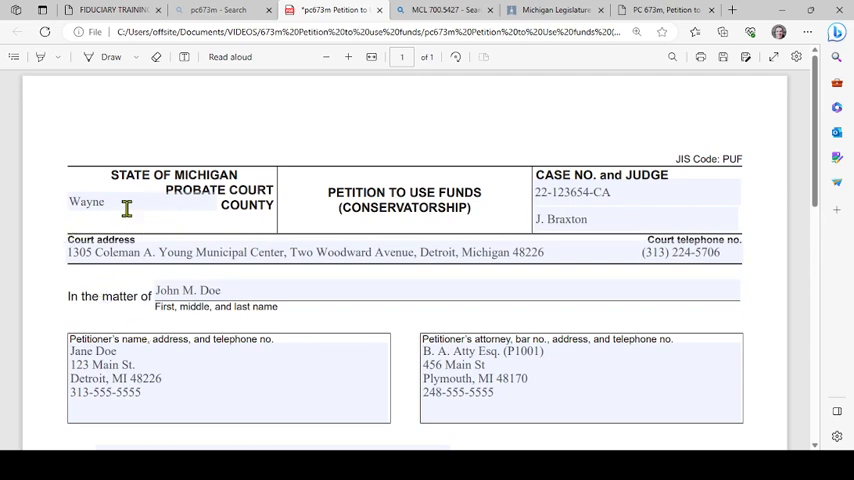